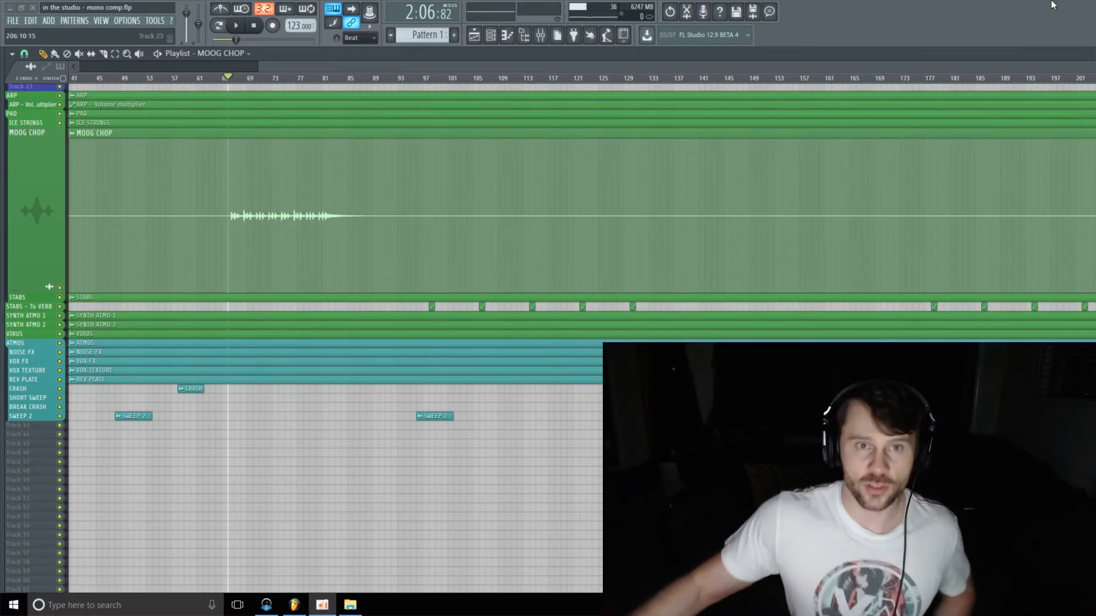
# Open the SPAN analyzer on the mixer's Current track beside the mixer and play the song through it
pyautogui.click(540, 35)
pyautogui.click(26, 170)
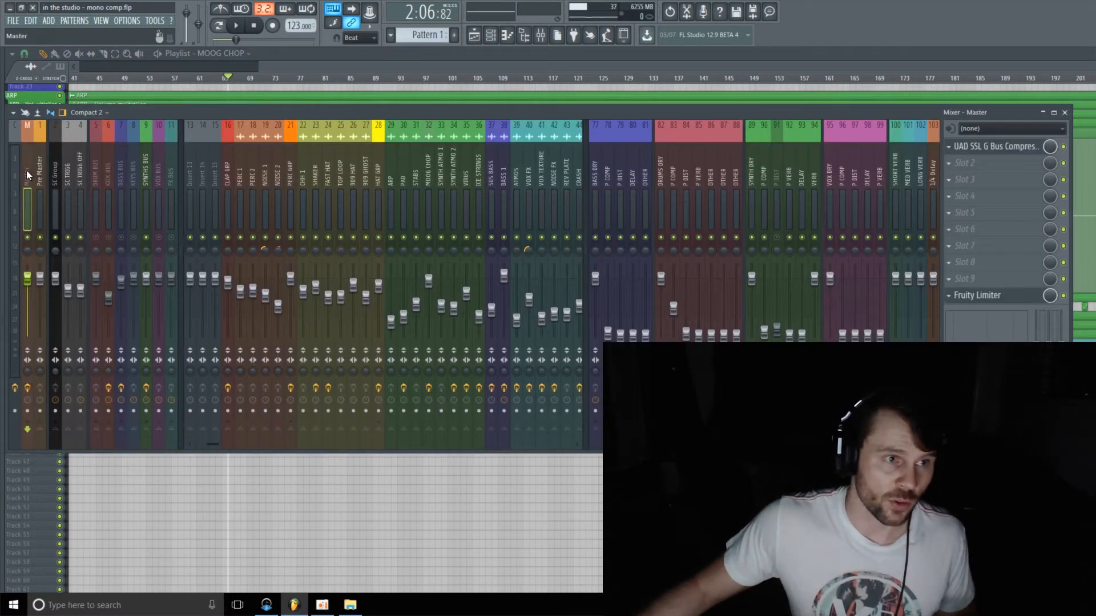
pyautogui.click(10, 176)
pyautogui.click(965, 147)
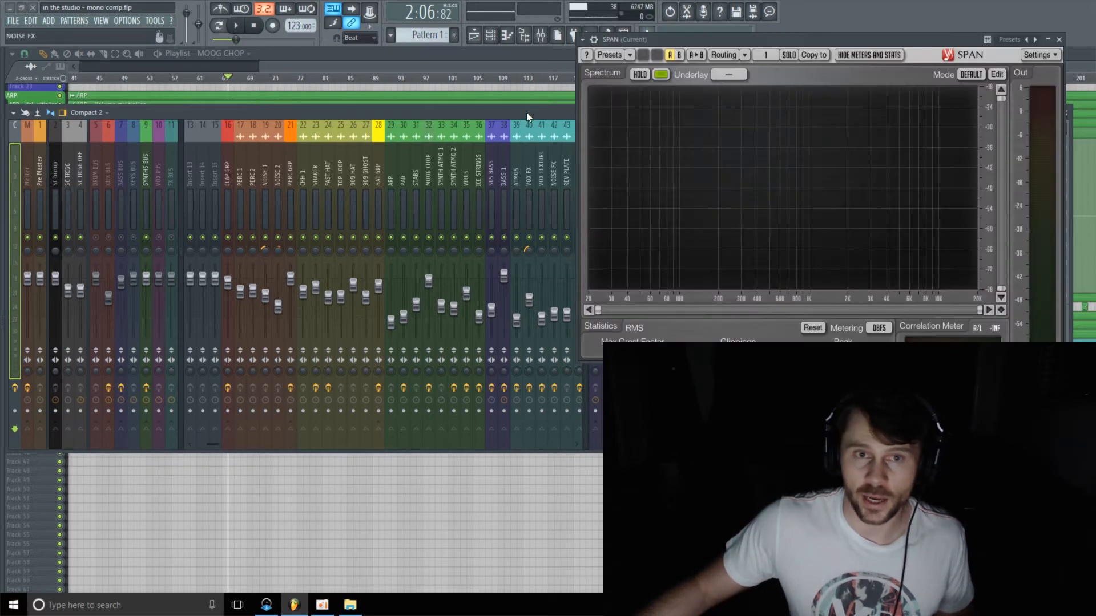
pyautogui.moveTo(526, 112)
pyautogui.mouseDown()
pyautogui.moveTo(471, 200)
pyautogui.moveTo(515, 104)
pyautogui.mouseUp()
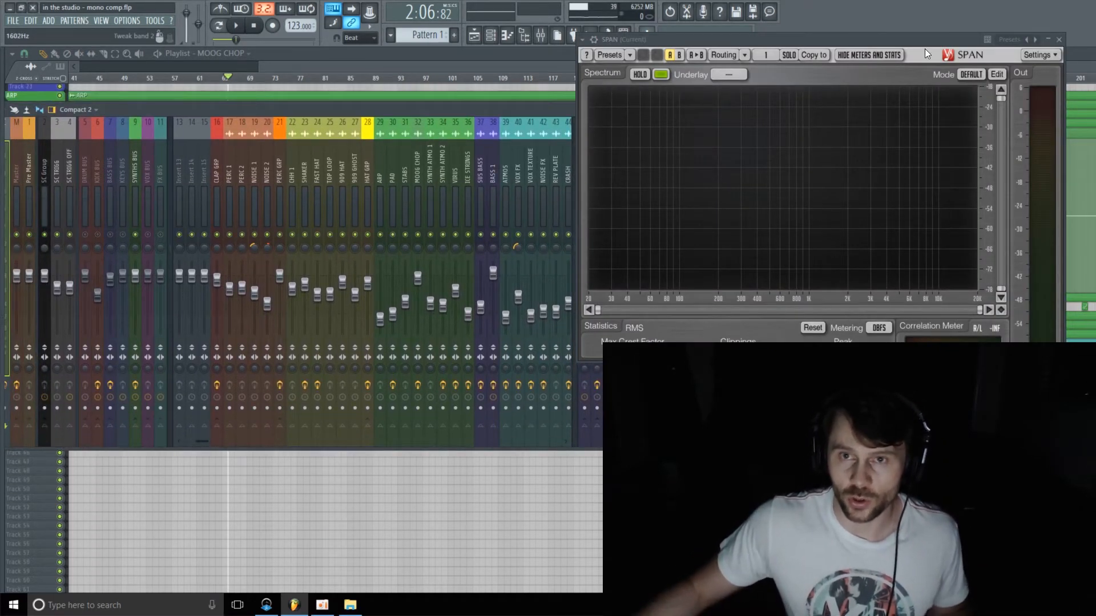
pyautogui.moveTo(923, 40); pyautogui.dragTo(920, 33)
pyautogui.press('space')
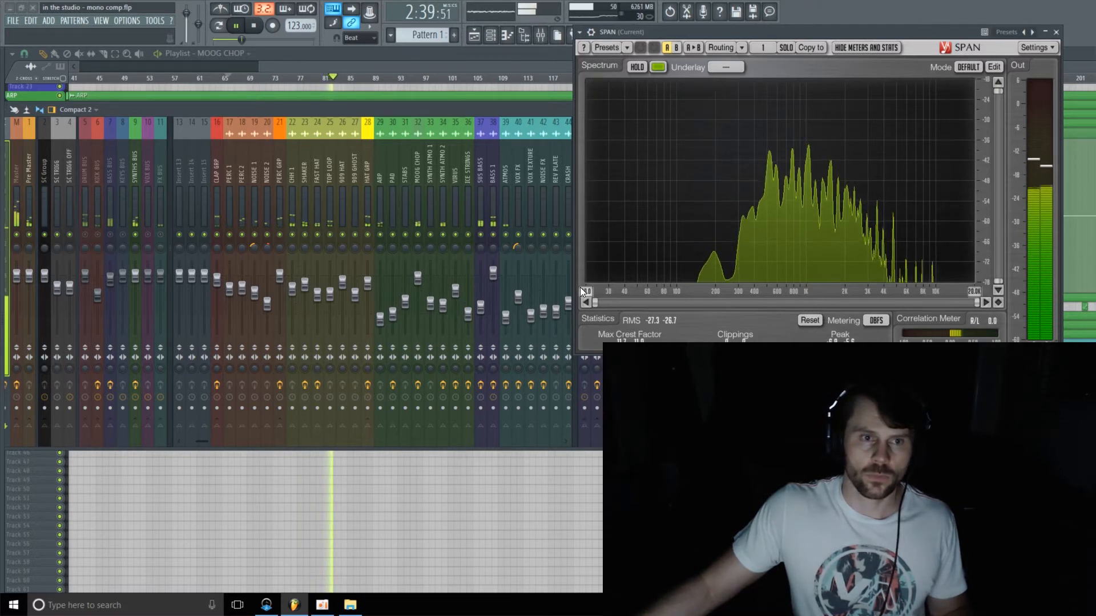
pyautogui.click(260, 27)
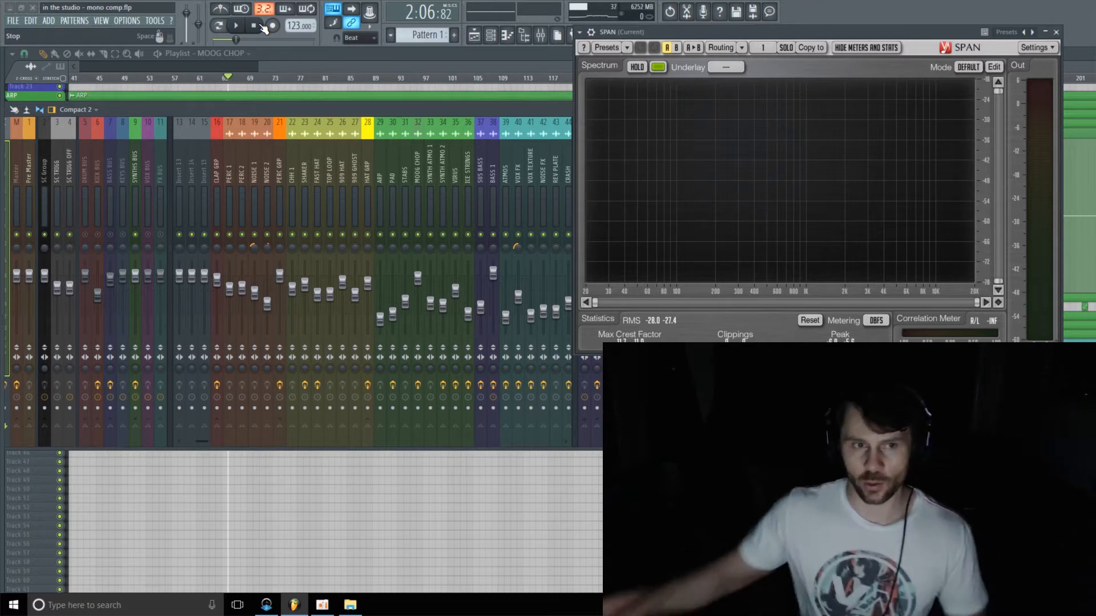
# Play the song with the Master track's stereo separation at 100% merged and reset the separation
pyautogui.moveTo(225, 108); pyautogui.dragTo(260, 102)
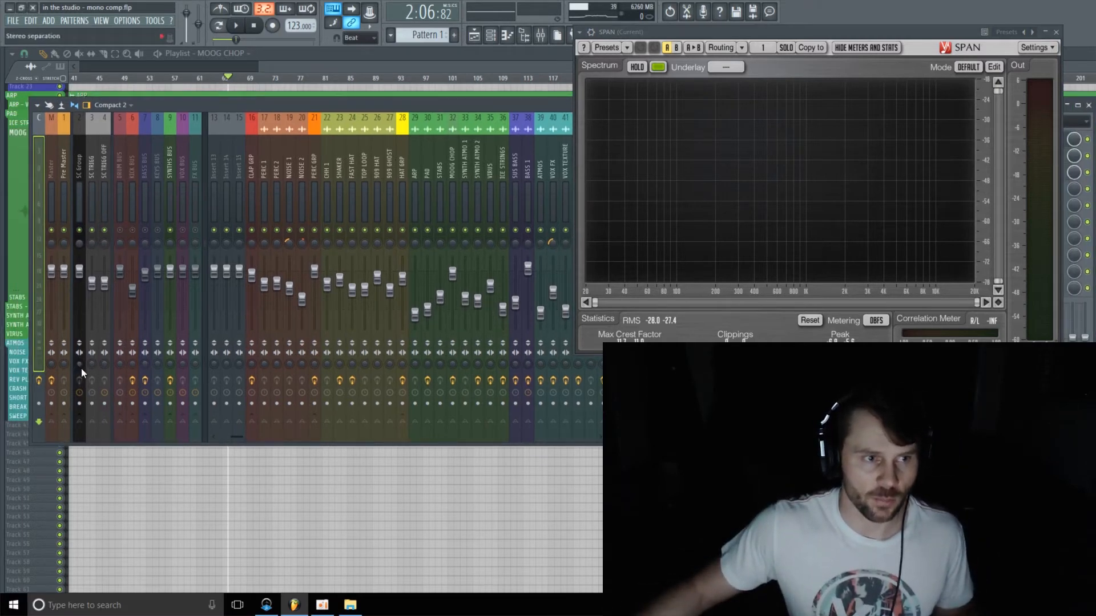
pyautogui.click(50, 162)
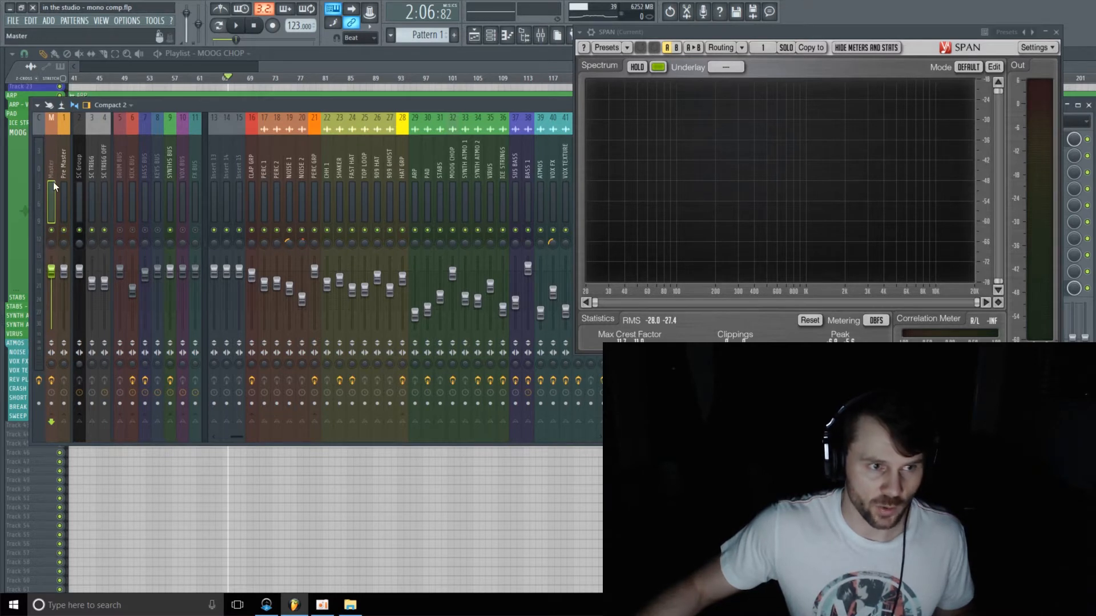
pyautogui.moveTo(53, 365); pyautogui.dragTo(53, 351)
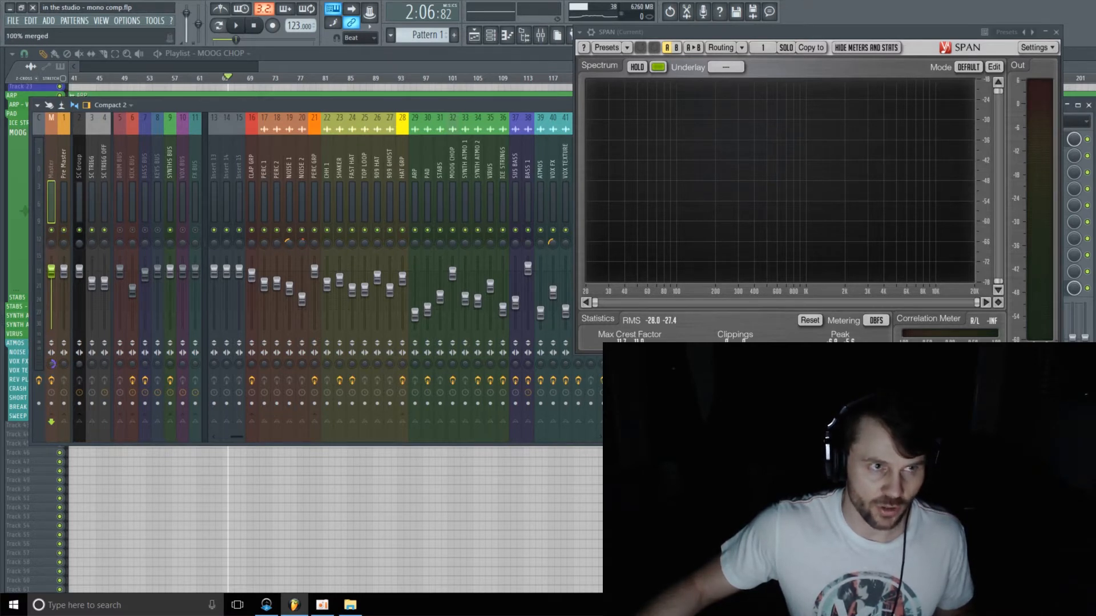
pyautogui.press('space')
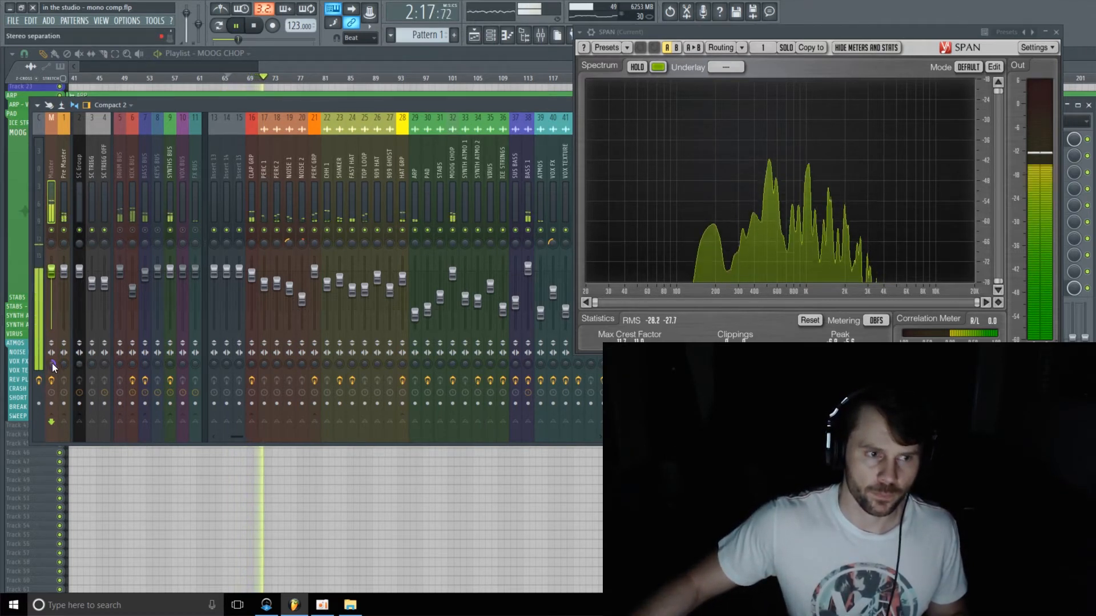
pyautogui.moveTo(52, 363); pyautogui.dragTo(52, 364)
pyautogui.rightClick(53, 364)
pyautogui.click(69, 371)
pyautogui.press('space')
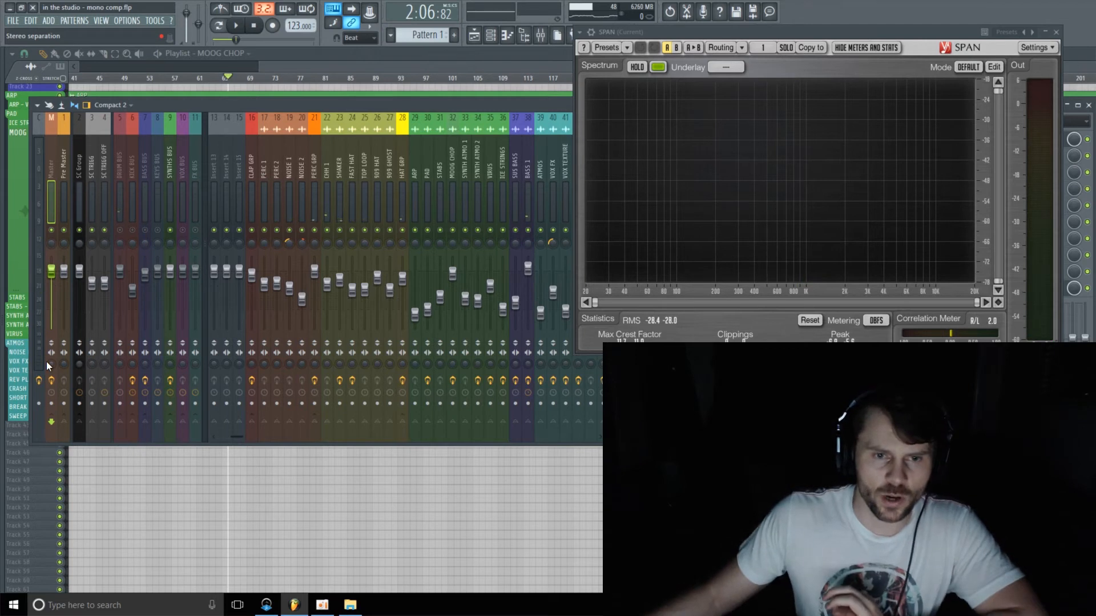
# Close the SPAN analyzer and unmute the P DIST track in the green synth bus group
pyautogui.click(1056, 32)
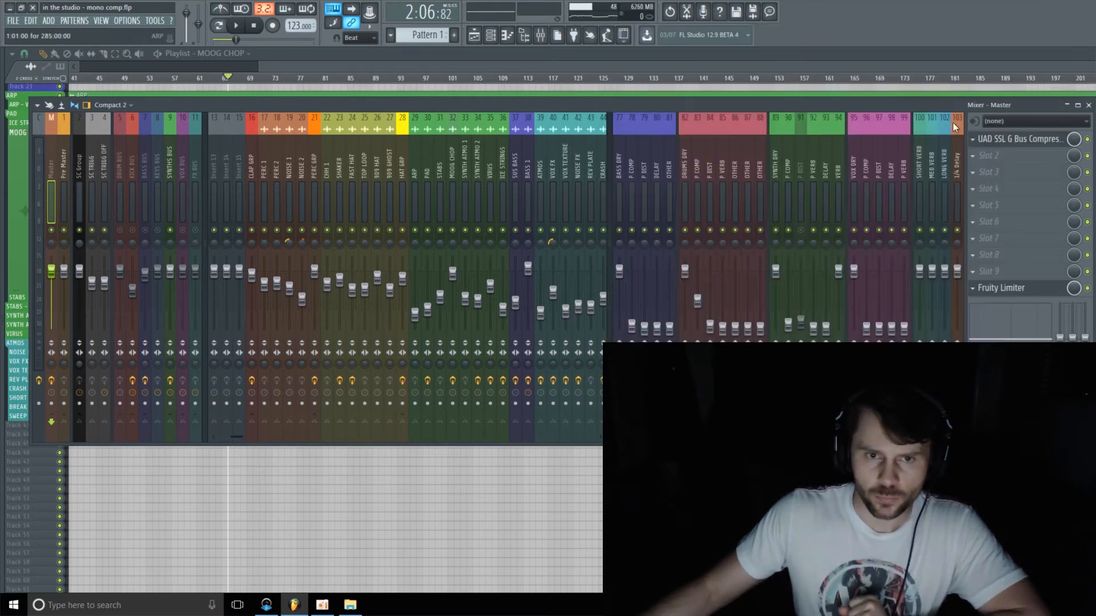
pyautogui.click(801, 231)
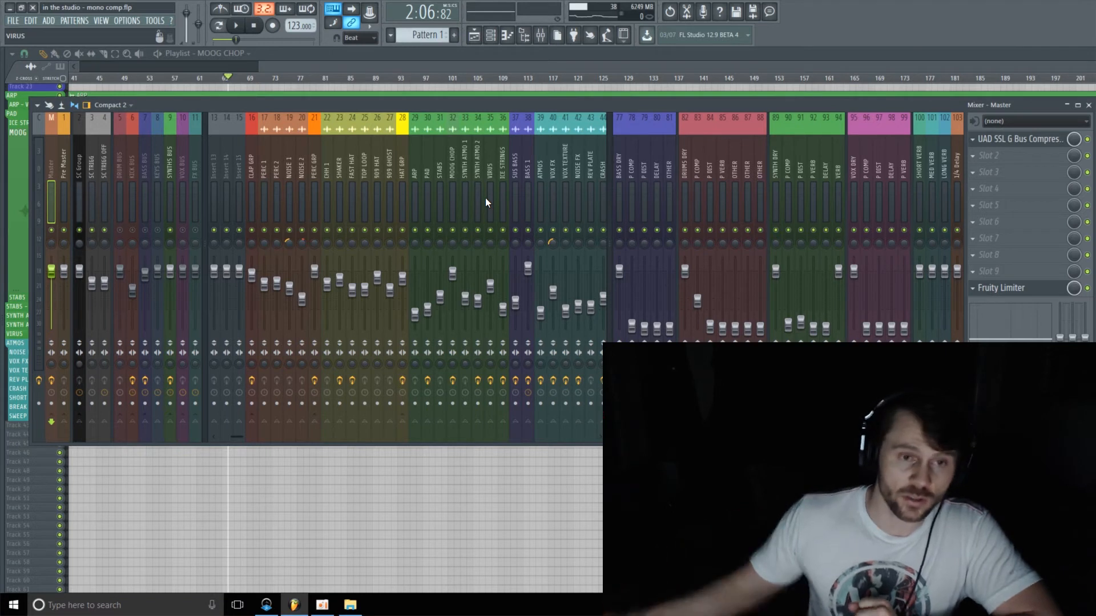
pyautogui.moveTo(519, 105); pyautogui.dragTo(495, 95)
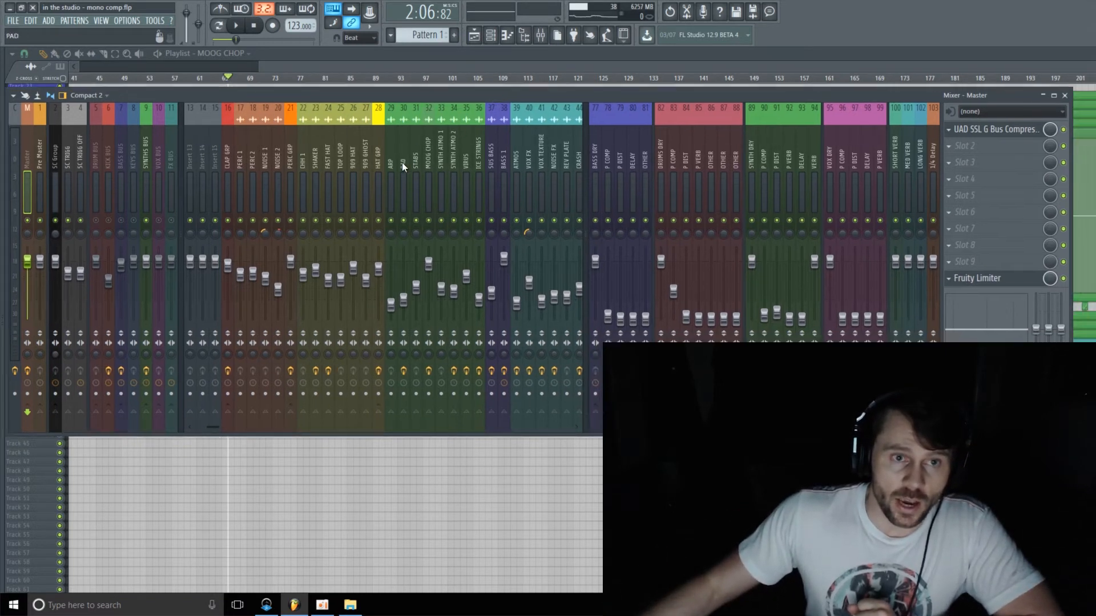
# Load bx_solo into the first effect slot of the synth group's P COMP track and set its stereo width to Mono
pyautogui.moveTo(389, 166); pyautogui.dragTo(762, 166)
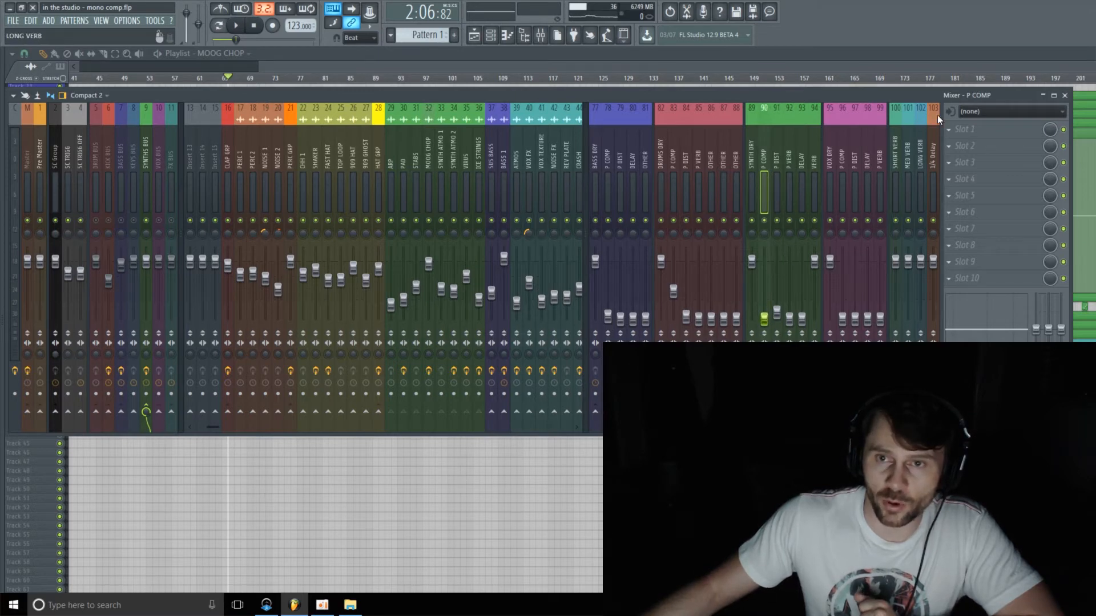
pyautogui.click(982, 132)
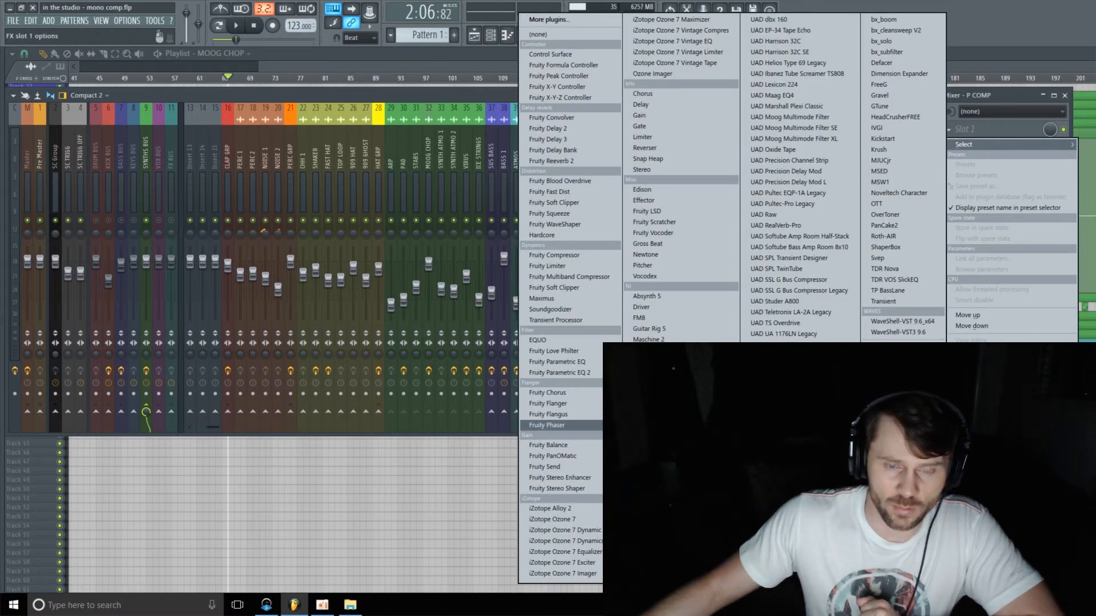
pyautogui.click(465, 97)
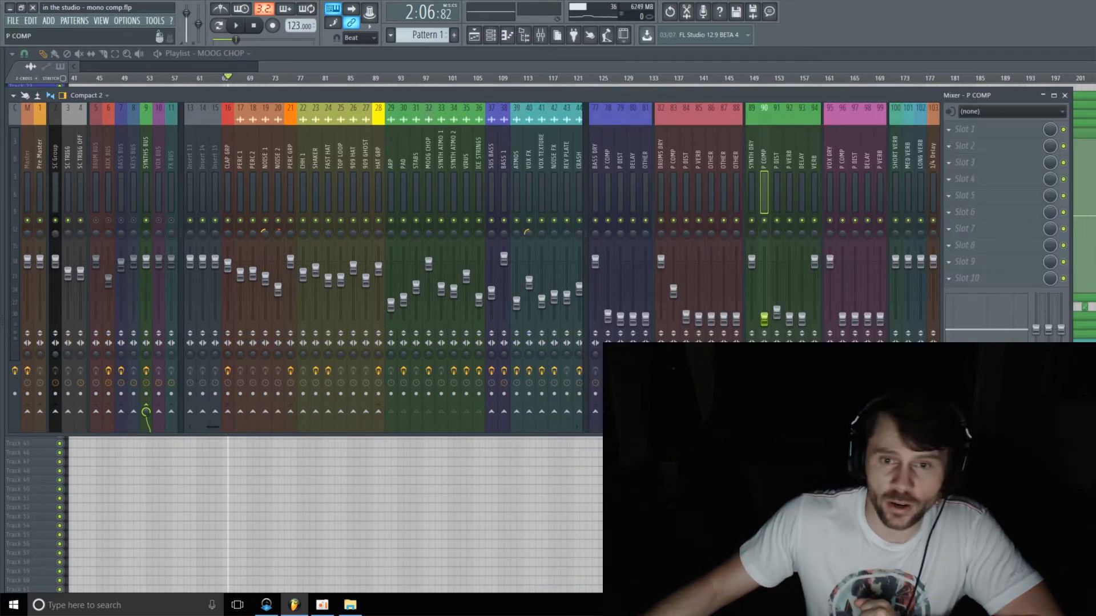
pyautogui.moveTo(764, 354); pyautogui.dragTo(764, 308)
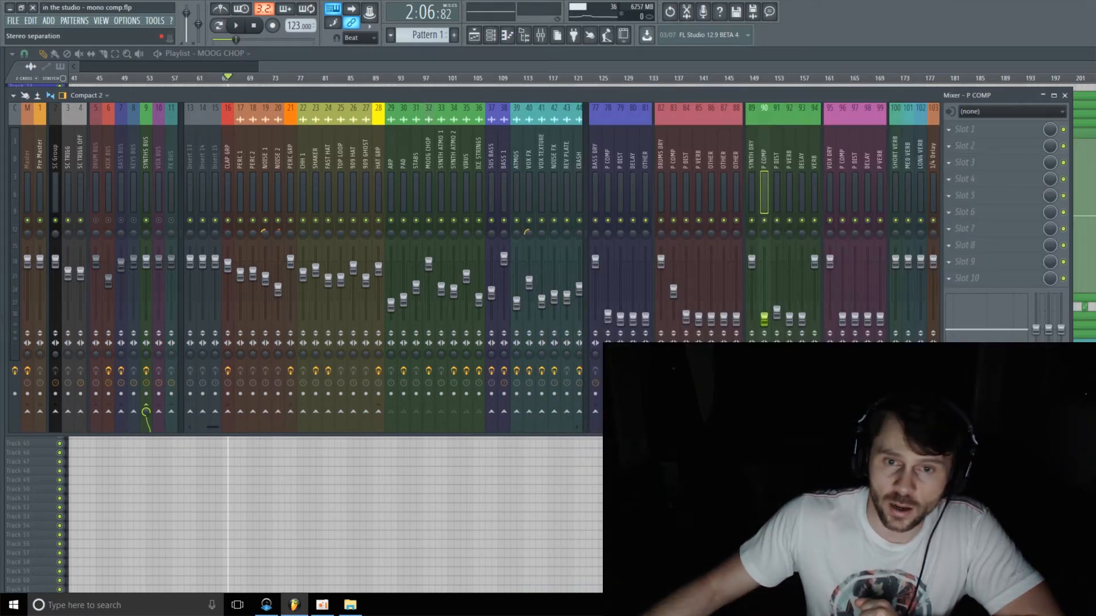
pyautogui.click(967, 128)
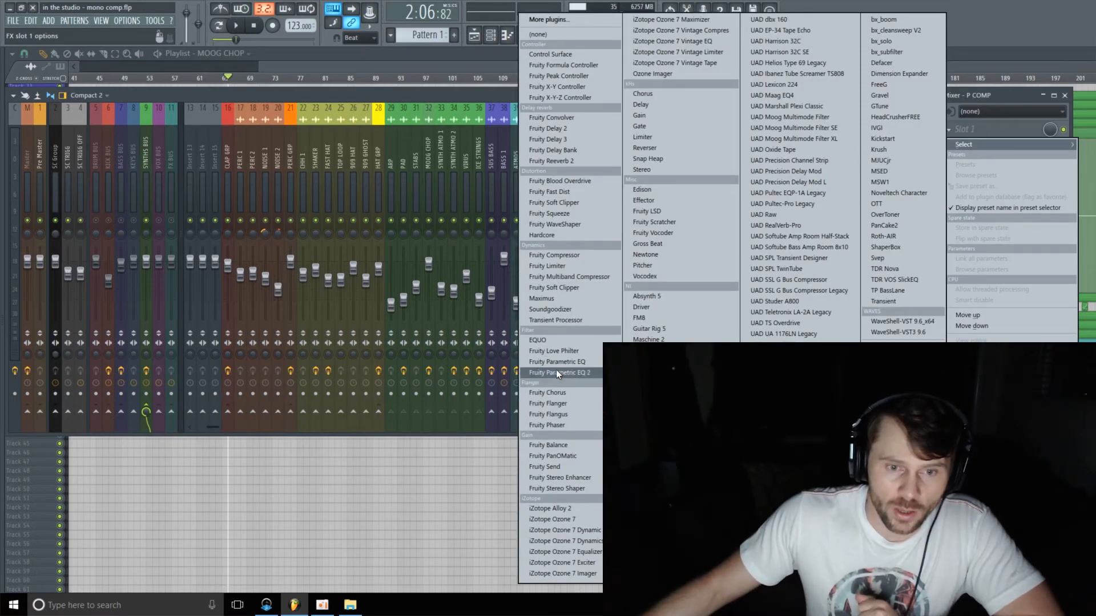
pyautogui.click(907, 41)
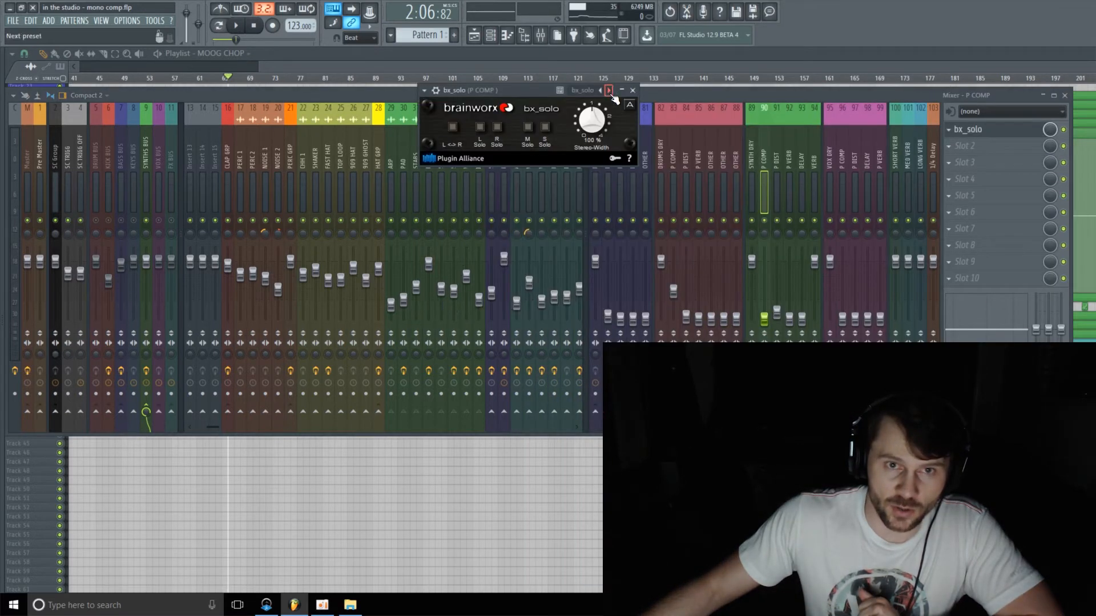
pyautogui.moveTo(523, 92); pyautogui.dragTo(446, 89)
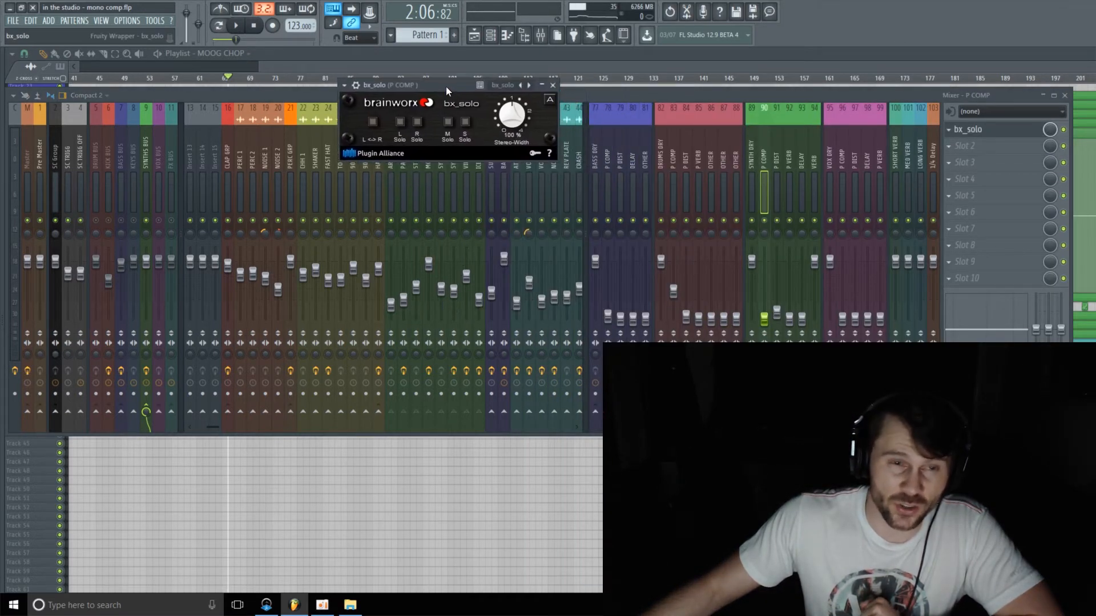
pyautogui.moveTo(525, 108); pyautogui.dragTo(498, 131)
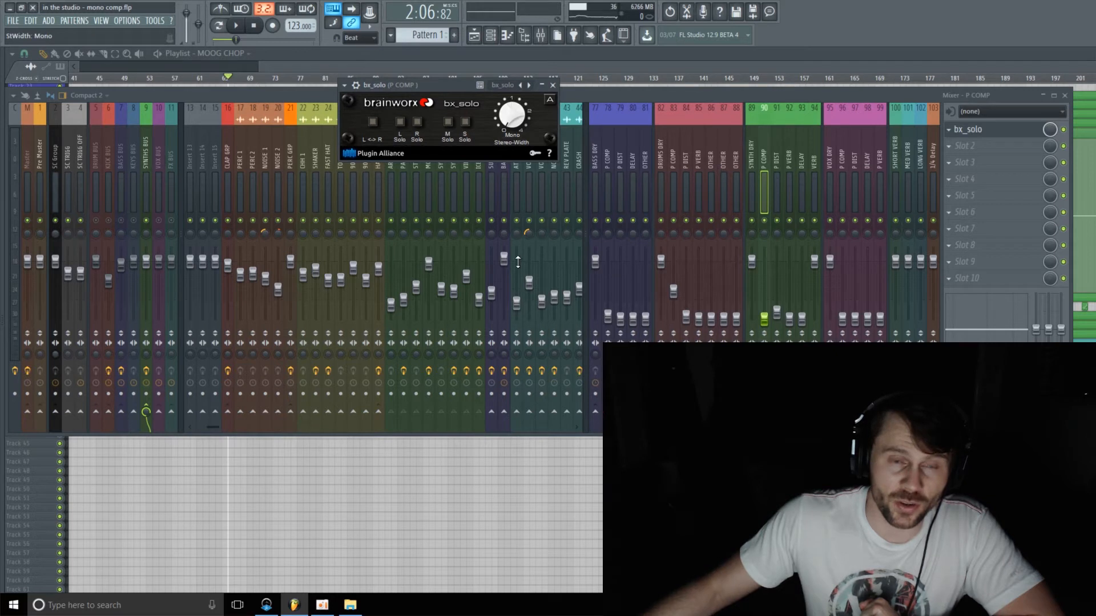
pyautogui.click(553, 85)
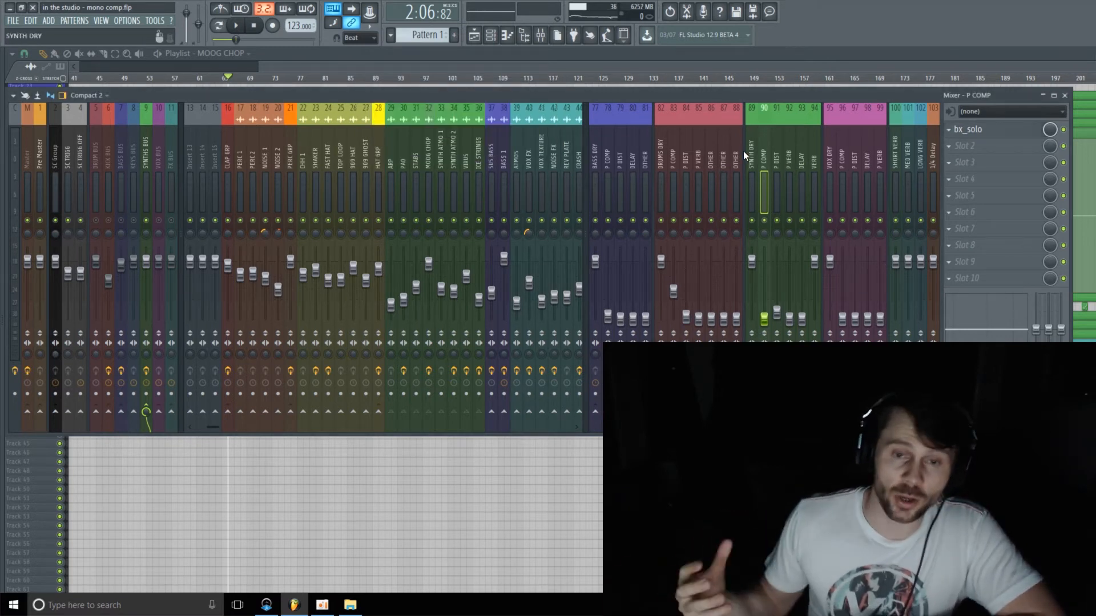
# Load UAD UA 1176LN Legacy into the second slot of P COMP, with input at -4.32 dB and ratio 12
pyautogui.click(976, 150)
pyautogui.moveTo(980, 160)
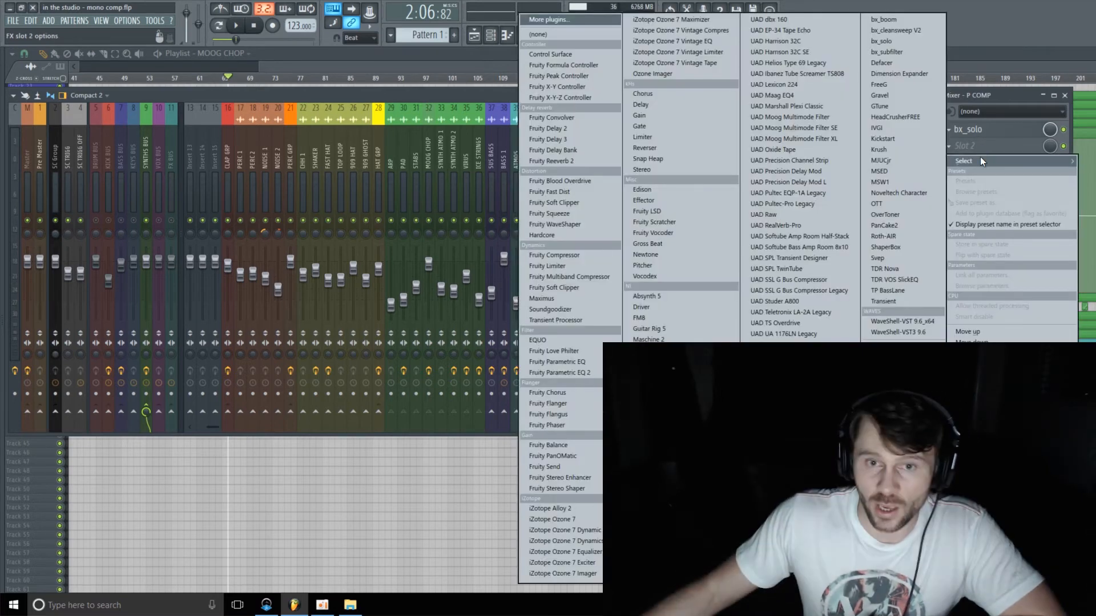
pyautogui.click(831, 333)
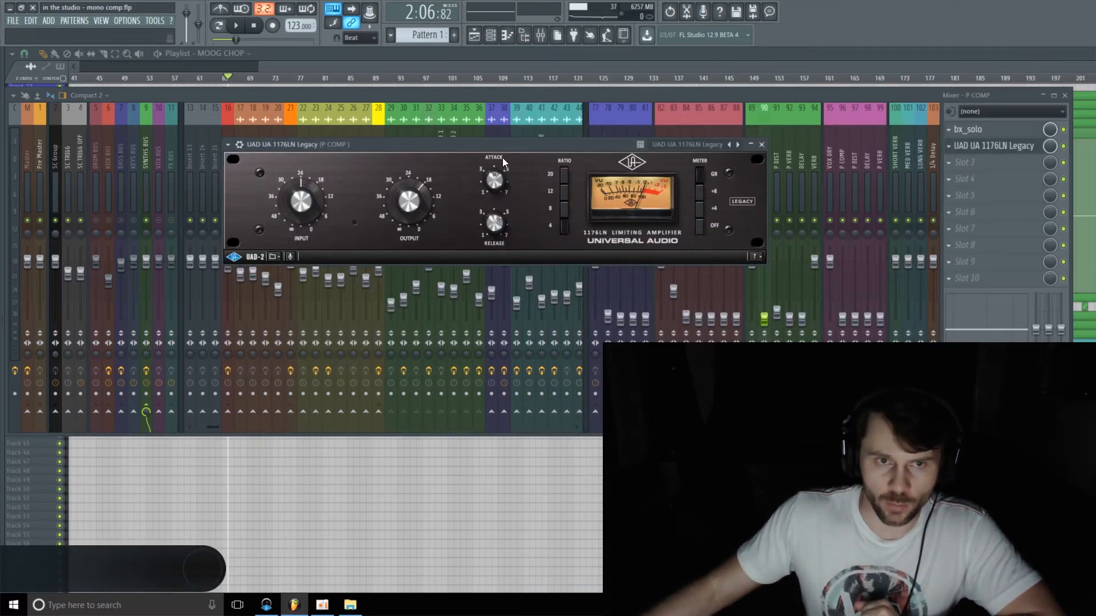
pyautogui.moveTo(509, 147)
pyautogui.mouseDown()
pyautogui.moveTo(505, 162)
pyautogui.moveTo(518, 146)
pyautogui.mouseUp()
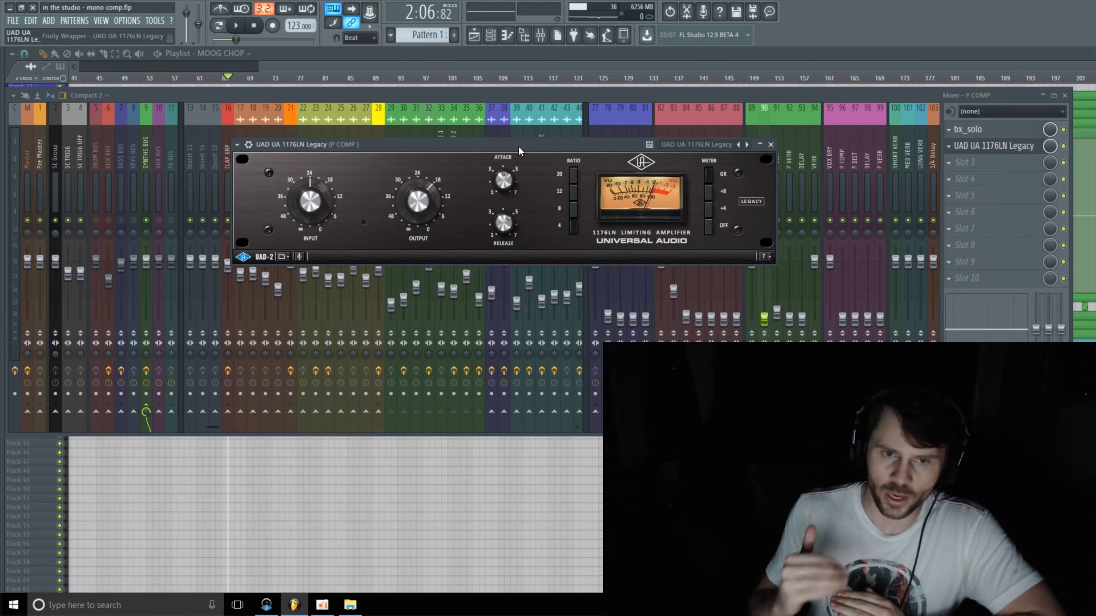
pyautogui.moveTo(469, 141); pyautogui.dragTo(461, 123)
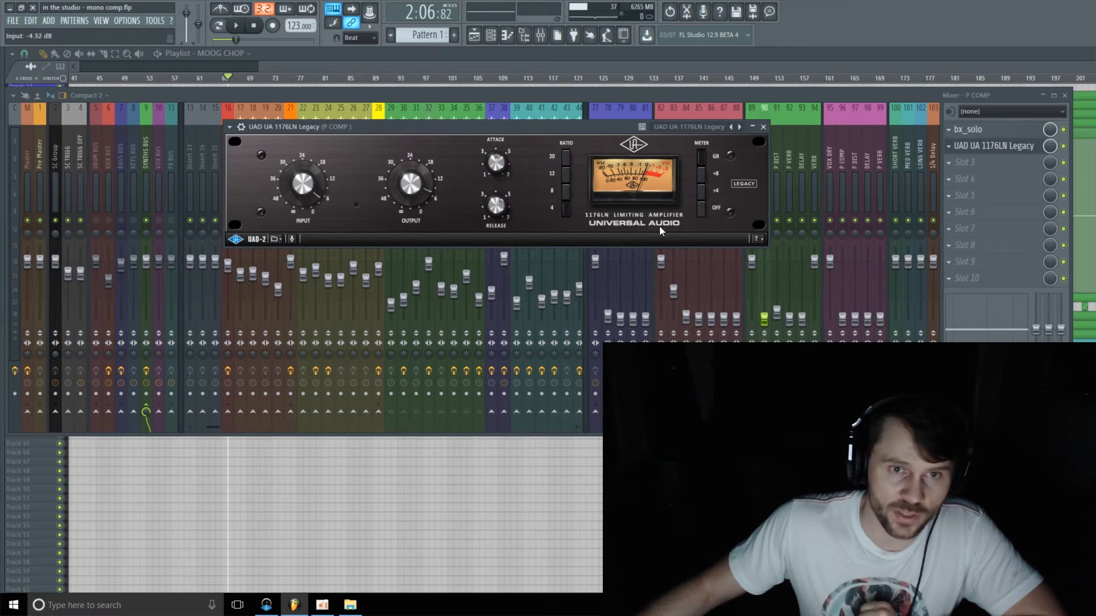
pyautogui.click(565, 175)
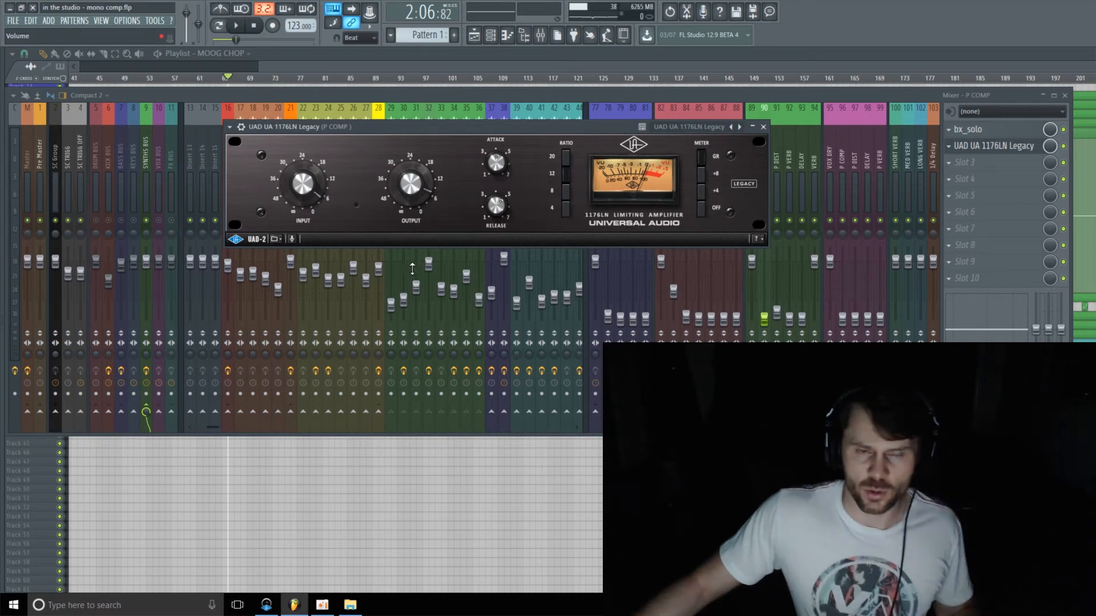
# Mute the SYNTH DRY, P DIST, P VERB, DELAY and VERB tracks in the synth group to isolate P COMP
pyautogui.press('space')
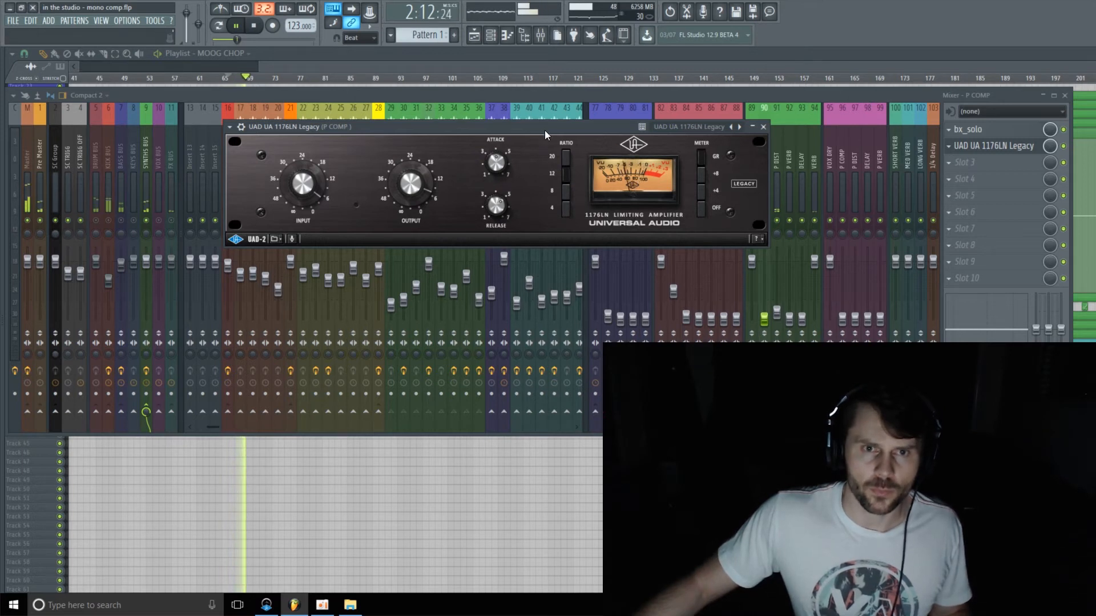
pyautogui.moveTo(584, 125); pyautogui.dragTo(437, 91)
pyautogui.press('space')
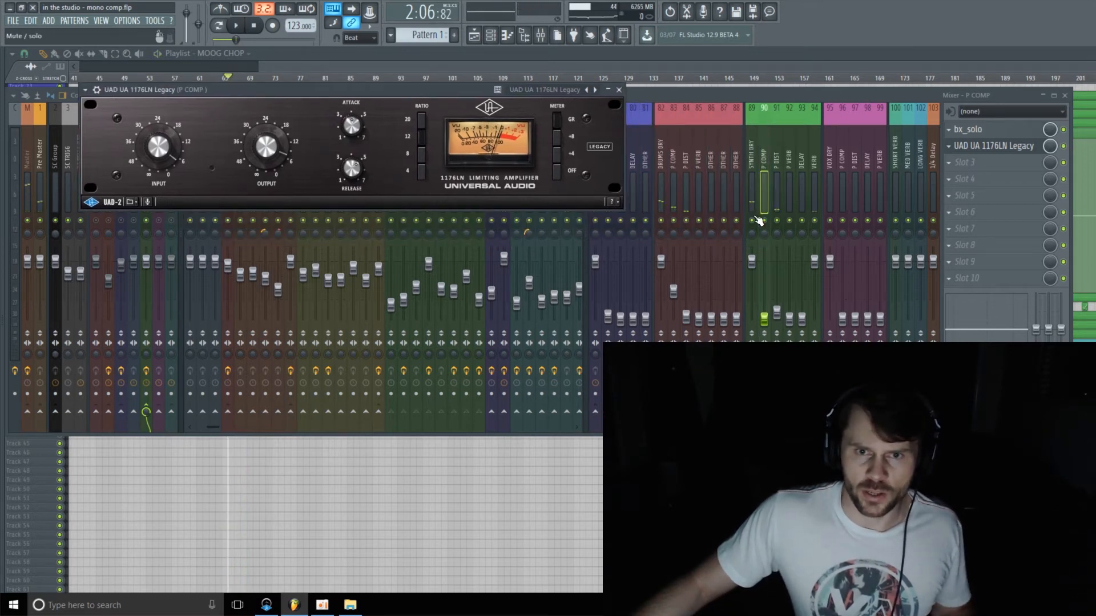
pyautogui.click(751, 220)
pyautogui.click(777, 221)
pyautogui.click(789, 221)
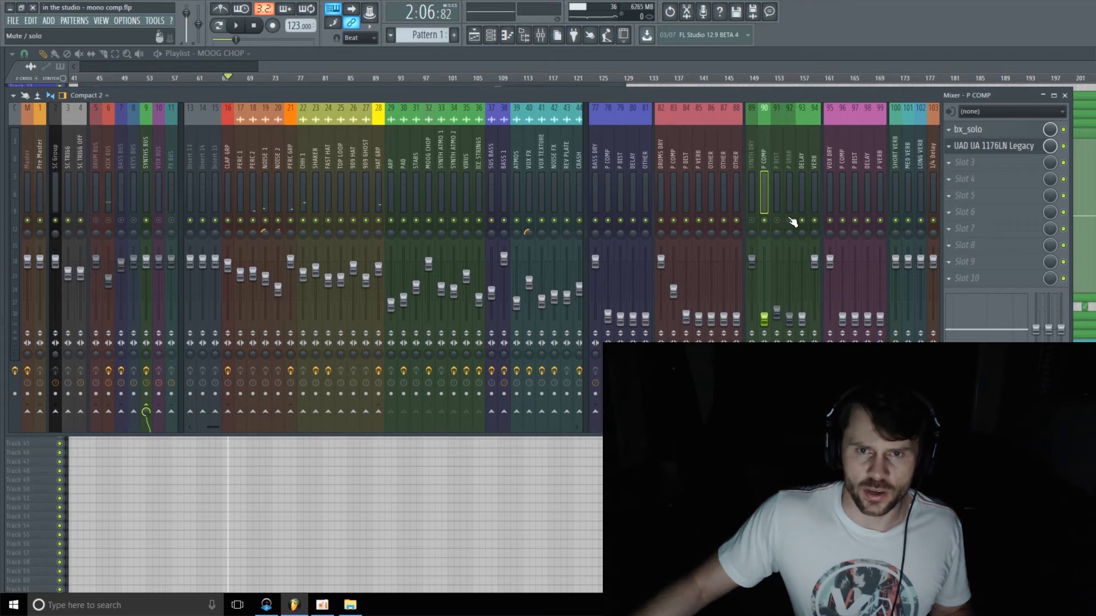
pyautogui.click(802, 221)
pyautogui.click(814, 220)
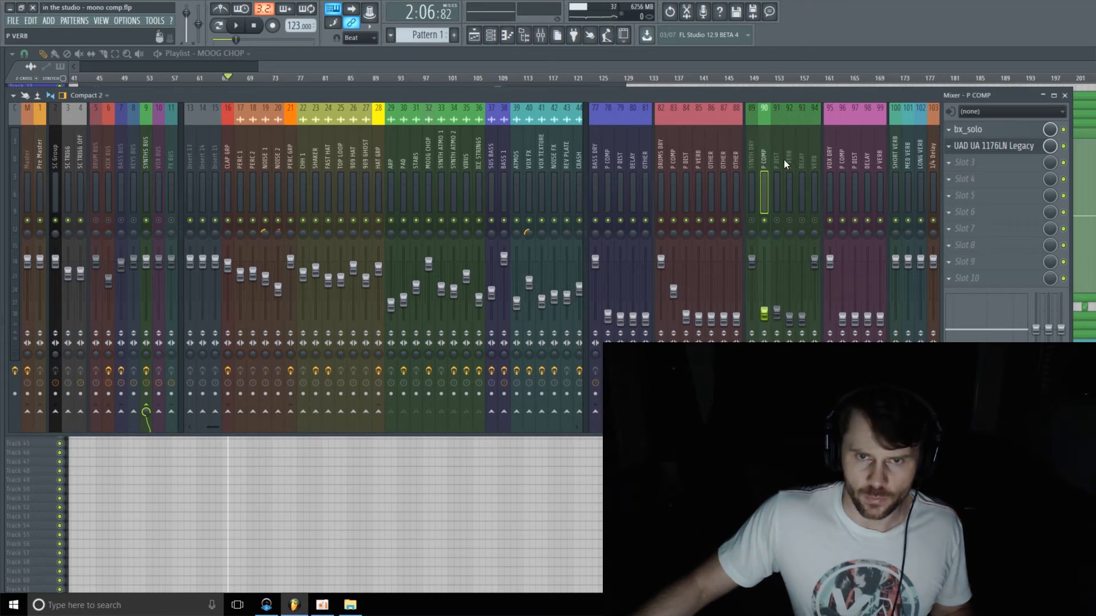
# Raise the P COMP fader to about -28.8 dB and, during playback, set the 1176LN's input to -4.08 dB and output to -8.86 dB
pyautogui.moveTo(764, 324); pyautogui.dragTo(765, 315)
pyautogui.press('space')
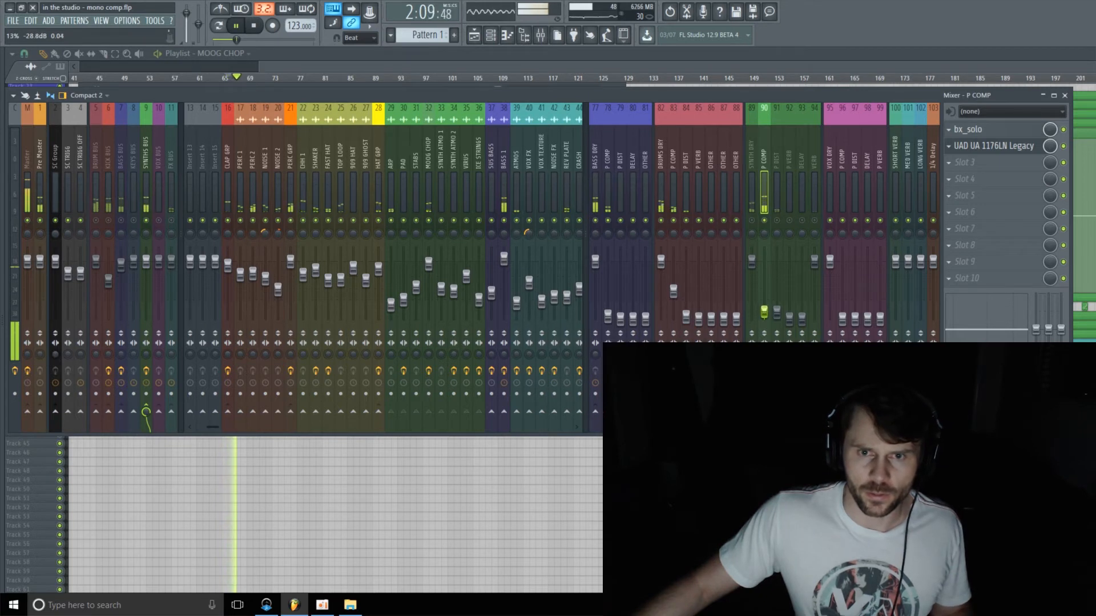
pyautogui.click(993, 146)
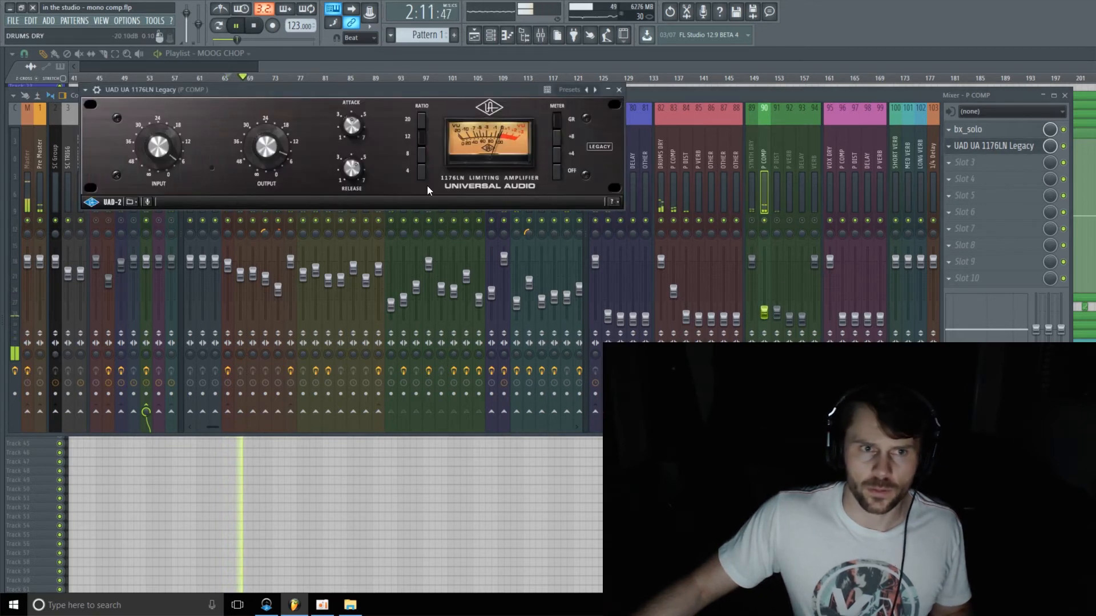
pyautogui.moveTo(274, 149); pyautogui.dragTo(276, 156)
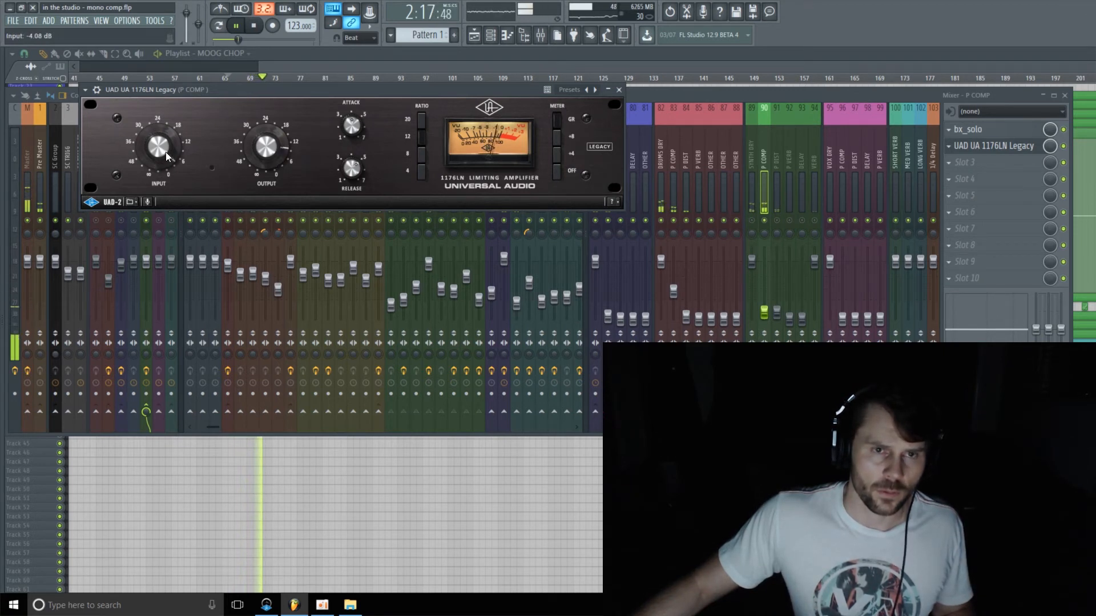
pyautogui.moveTo(261, 150); pyautogui.dragTo(260, 148)
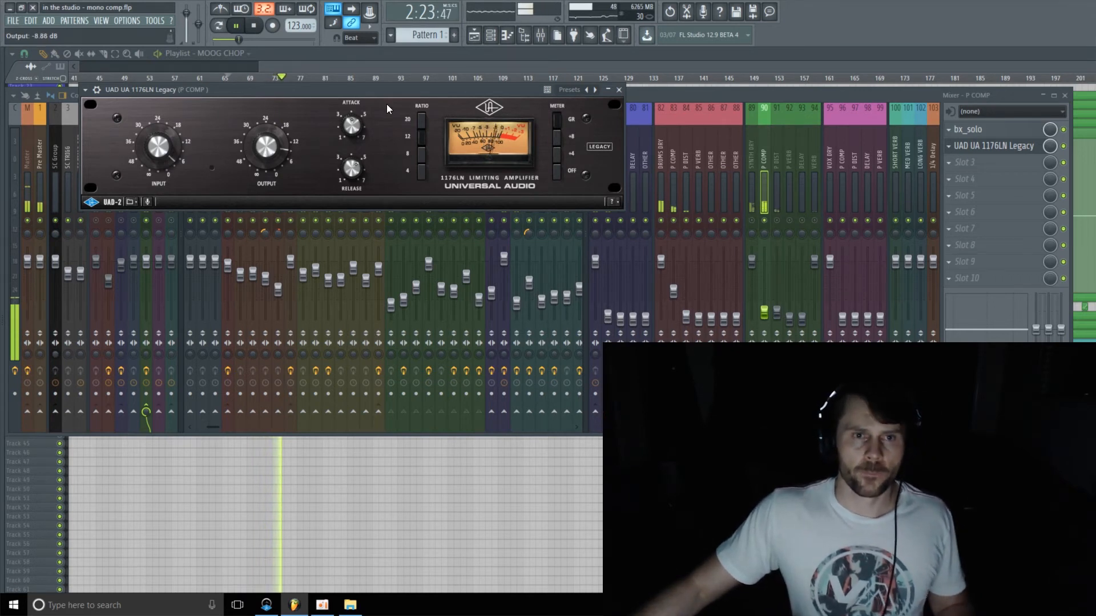
# Fine-tune the 1176LN's output to -8.64 dB during playback, then stop playback and close the compressor window
pyautogui.moveTo(265, 142); pyautogui.dragTo(265, 141)
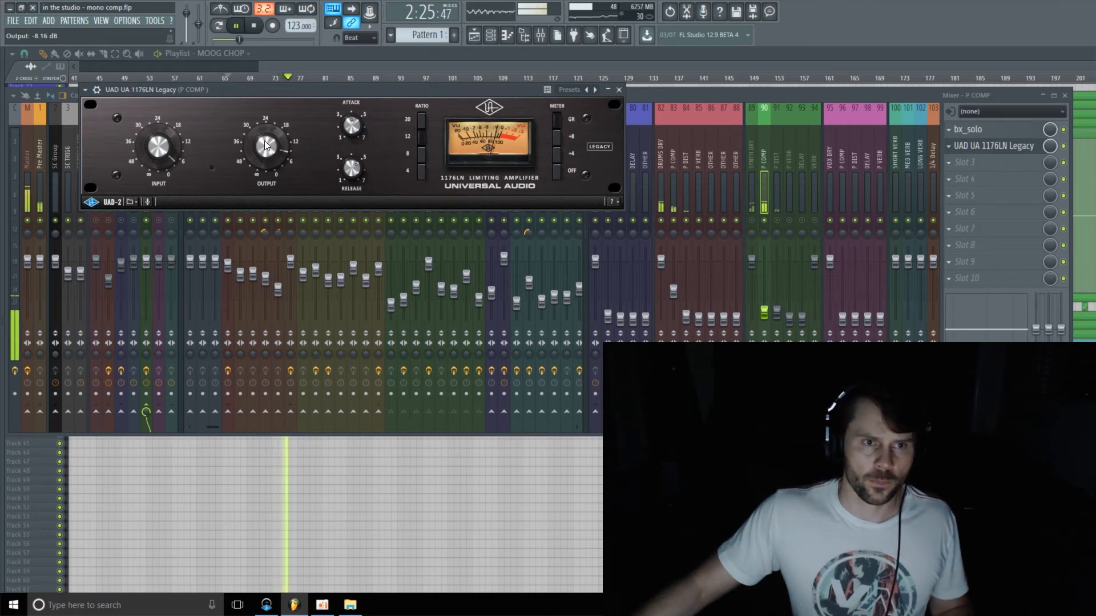
pyautogui.moveTo(173, 150); pyautogui.dragTo(170, 148)
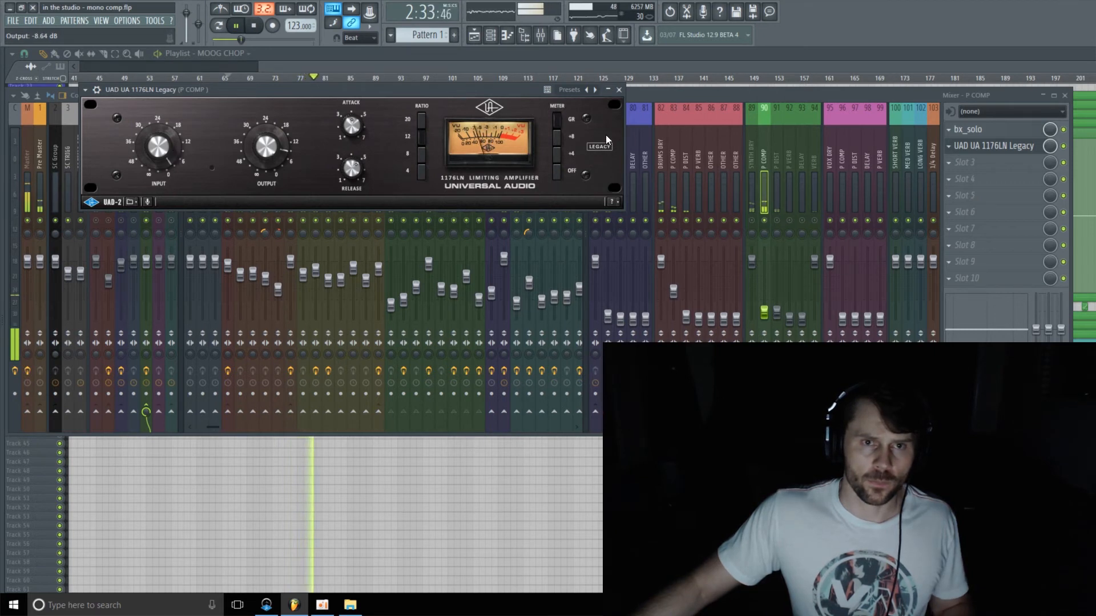
pyautogui.press('space')
pyautogui.click(671, 96)
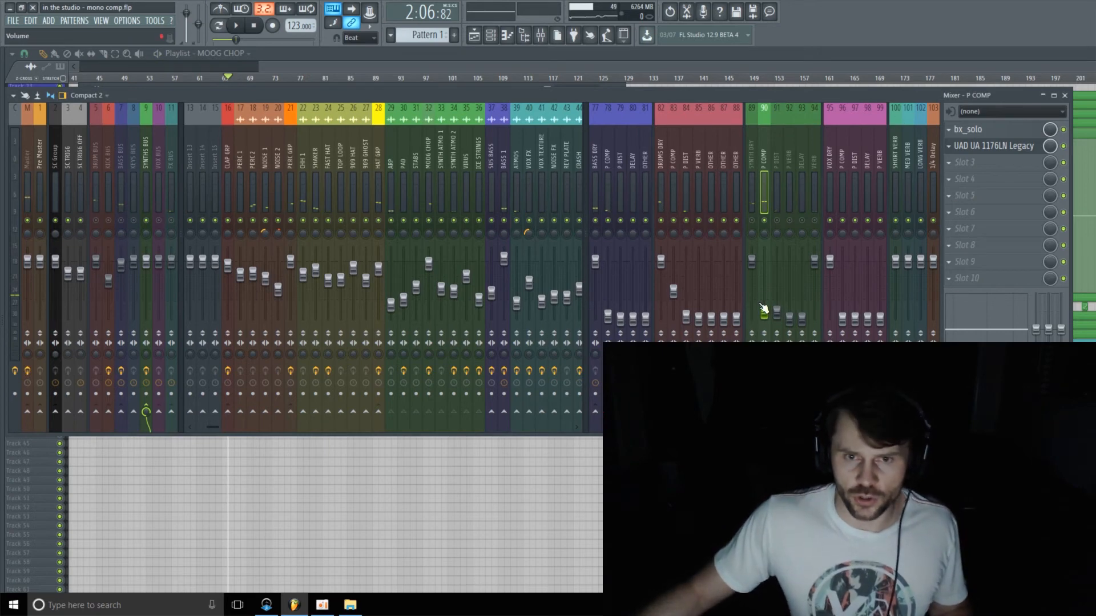
# Unmute the synth group's other tracks and mute every bus except SYNTHS BUS
pyautogui.rightClick(756, 222)
pyautogui.rightClick(757, 223)
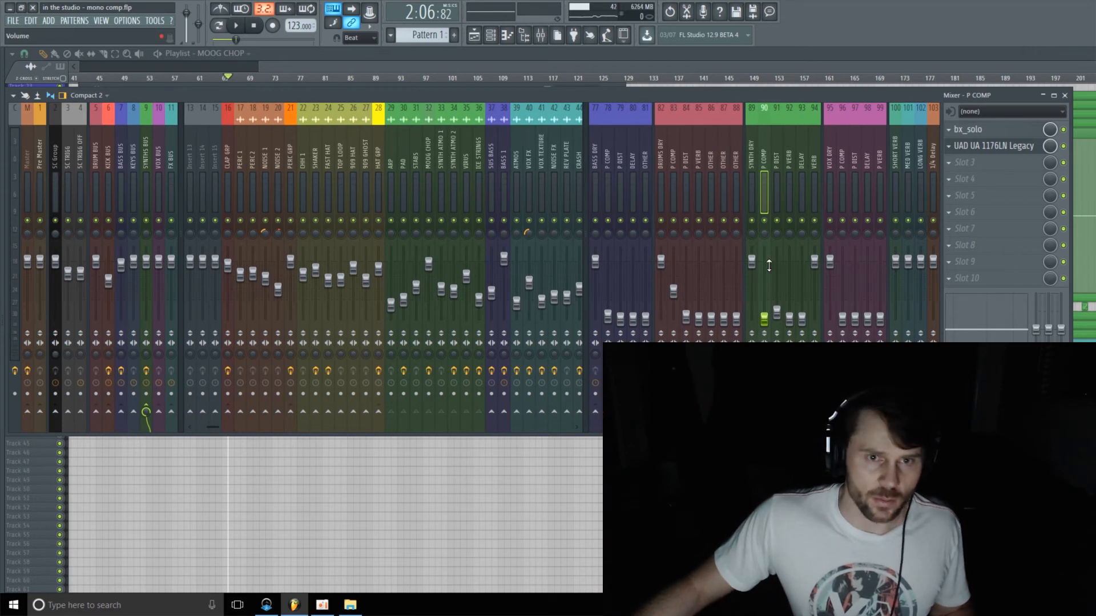
pyautogui.click(95, 221)
pyautogui.click(108, 221)
pyautogui.click(121, 221)
pyautogui.click(146, 221)
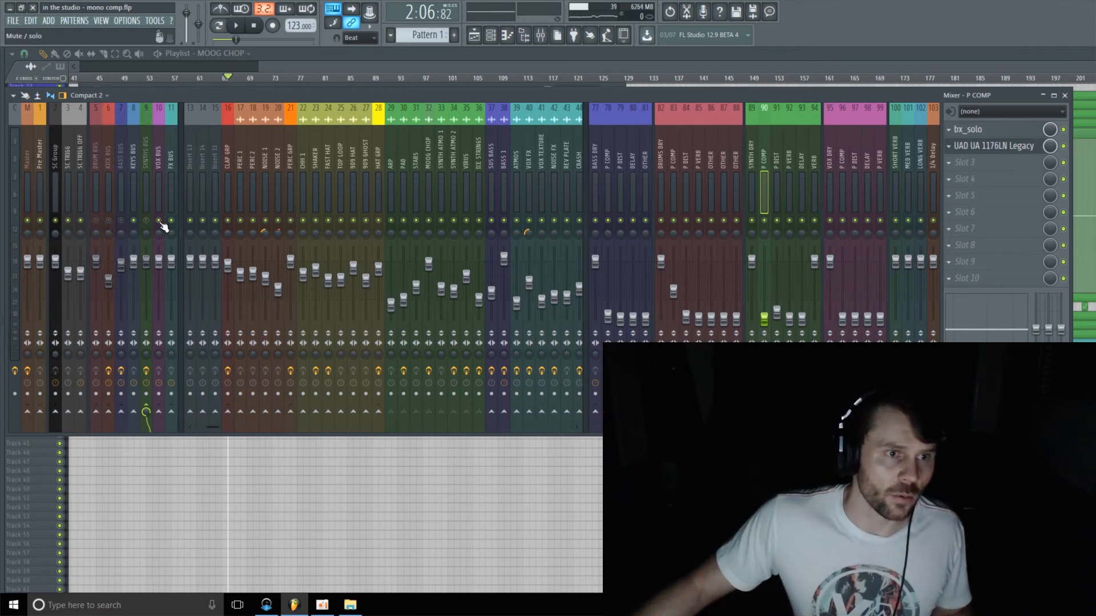
pyautogui.click(172, 220)
pyautogui.click(159, 221)
pyautogui.click(133, 221)
pyautogui.click(146, 221)
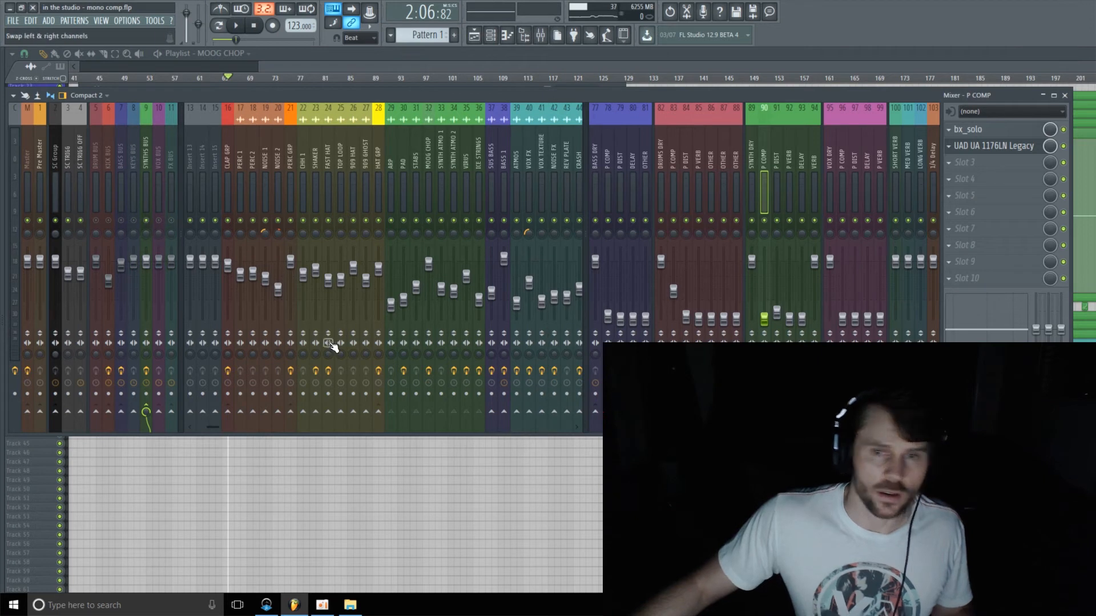
# Raise the P COMP fader to -40.0 dB during playback and toggle the track's mute to compare the synths with and without compression
pyautogui.press('space')
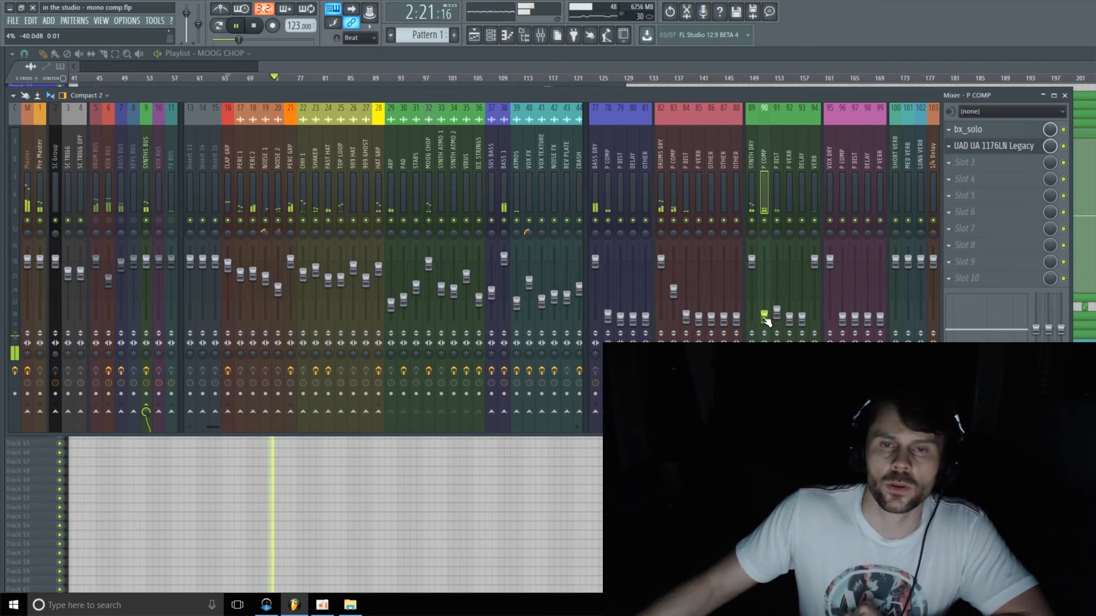
pyautogui.click(763, 221)
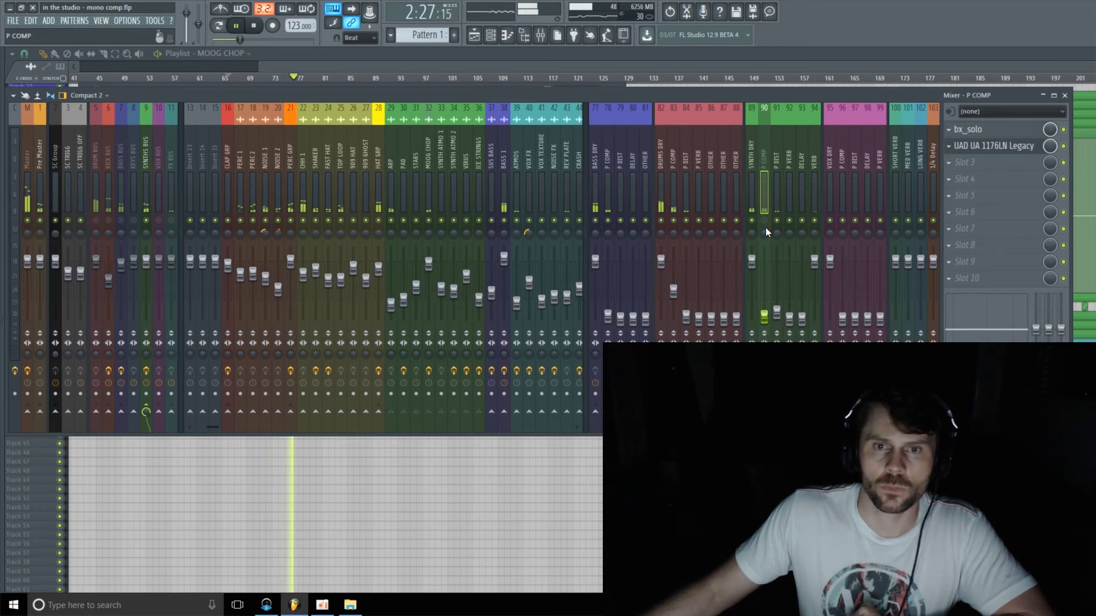
pyautogui.click(765, 220)
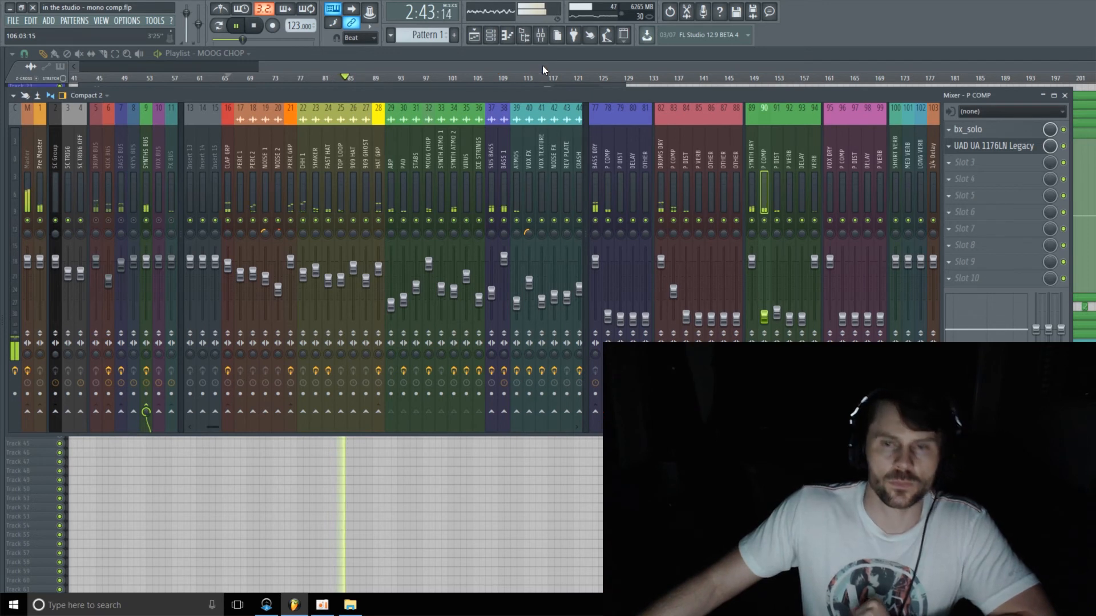
pyautogui.click(765, 220)
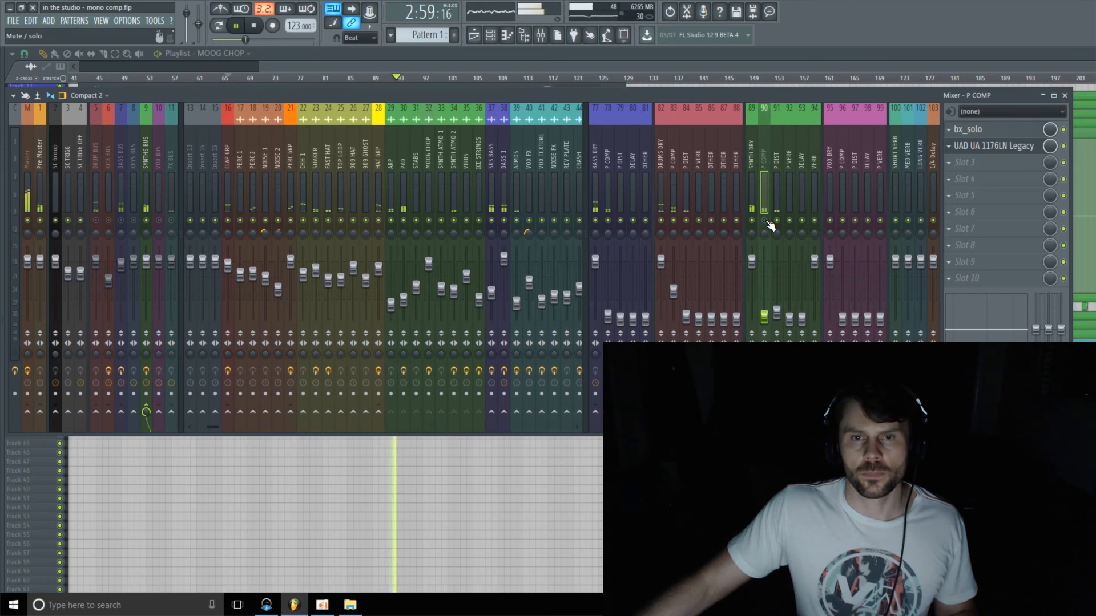
# Stop playback, reduce the height of the MOOG CHOP track in the playlist, and reopen the mixer
pyautogui.click(590, 67)
pyautogui.press('space')
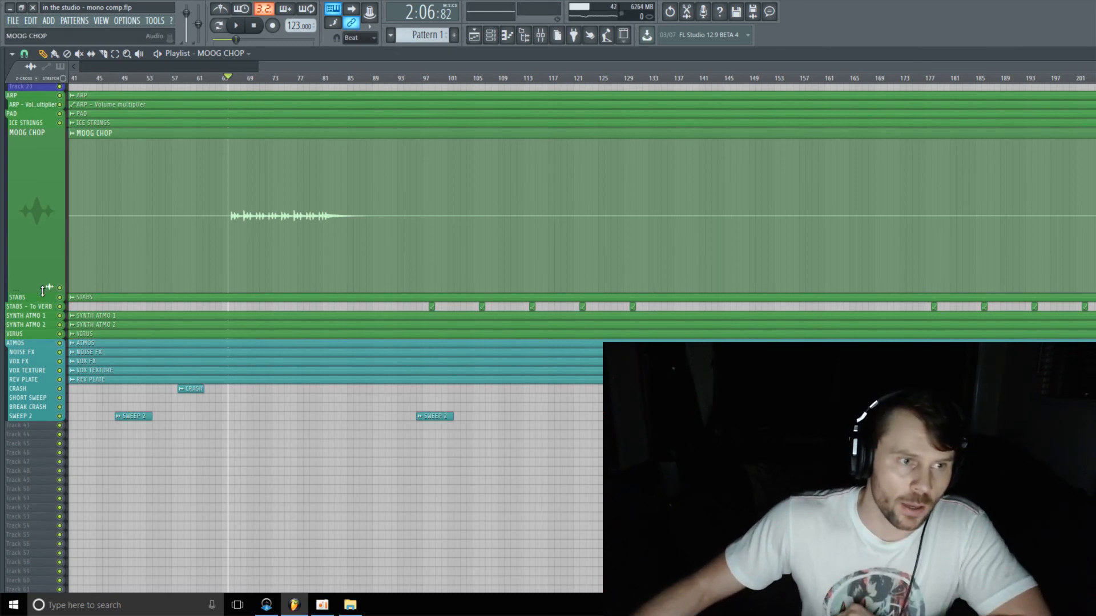
pyautogui.moveTo(42, 291); pyautogui.dragTo(53, 203)
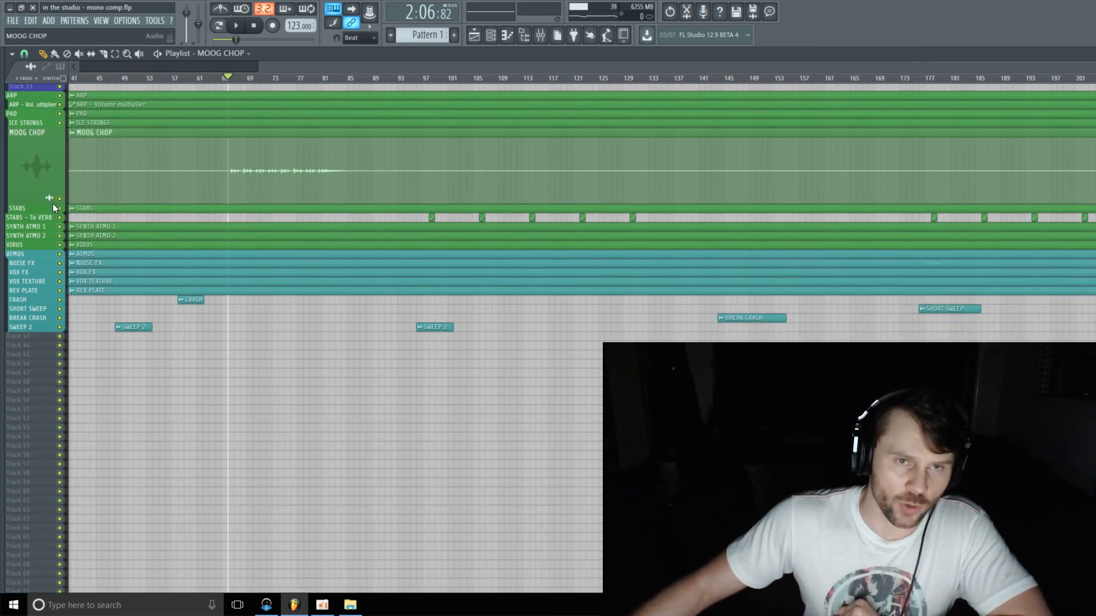
pyautogui.click(542, 36)
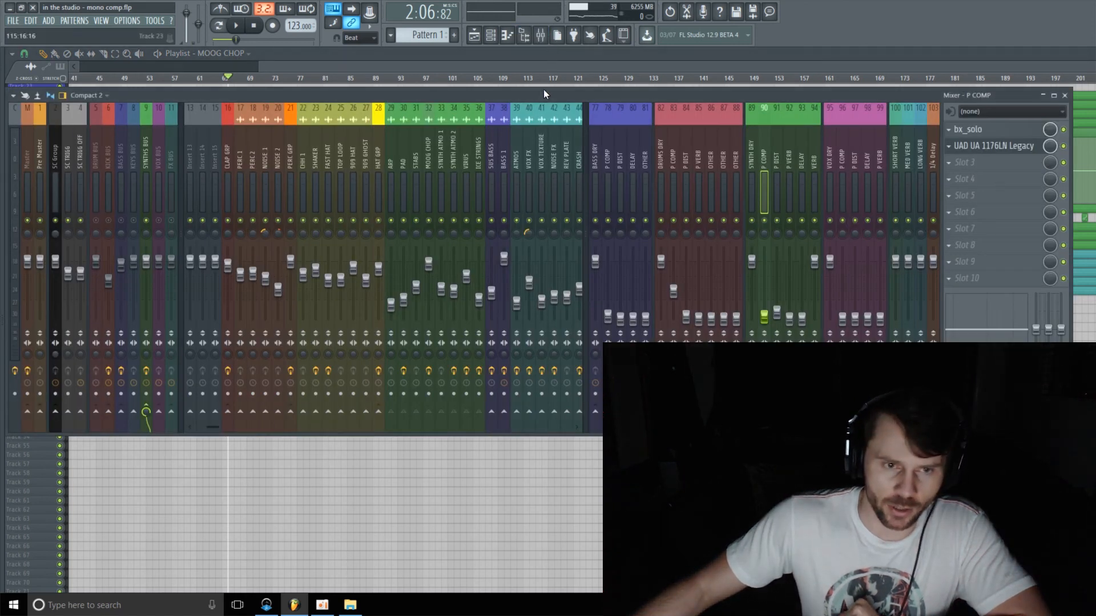